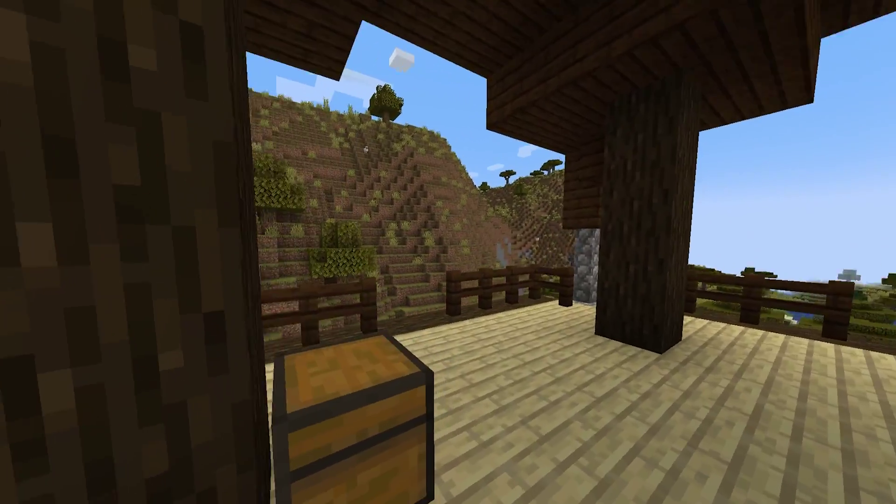
- Take the chest's tripwire hook, carrots, potatoes and other items into the hotbar, then close it
right_click(448, 252)
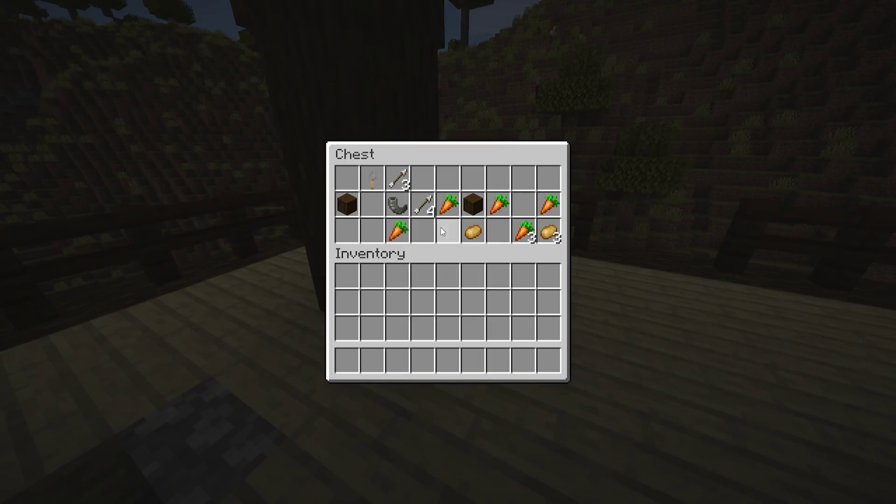
left_click(373, 181, "shift")
left_click(396, 182, "shift")
left_click(397, 204, "shift")
left_click(422, 204, "shift")
left_click(447, 204, "shift")
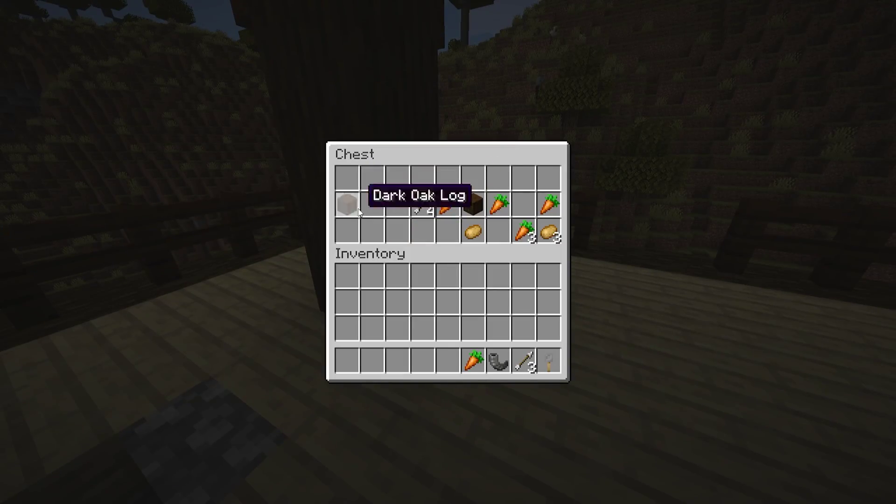
left_click(348, 204, "shift")
left_click(473, 204, "shift")
left_click(498, 204, "shift")
left_click(473, 229, "shift")
left_click(523, 229, "shift")
left_click(548, 229, "shift")
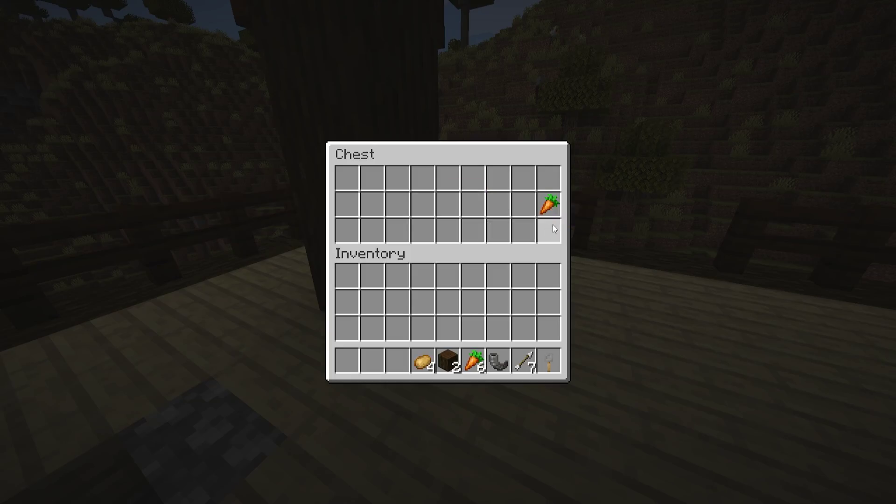
key("Escape")
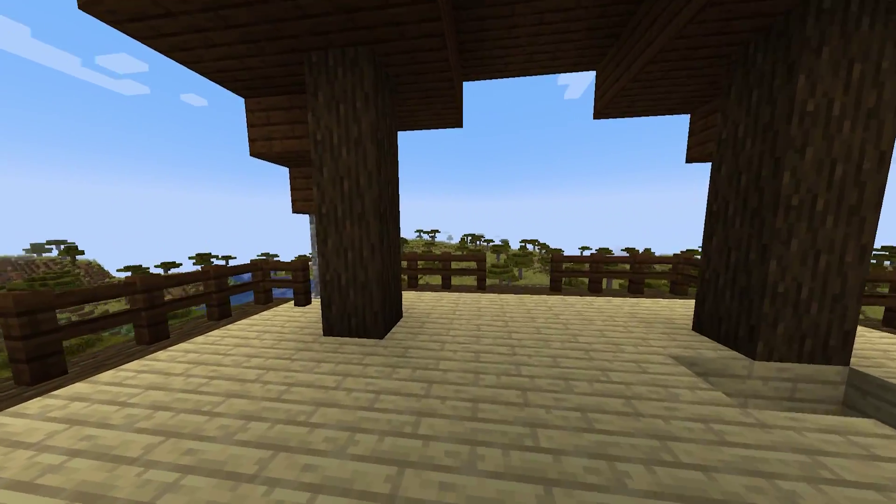
- Walk along the deck into the cobblestone house and back out into the savanna
key("w")
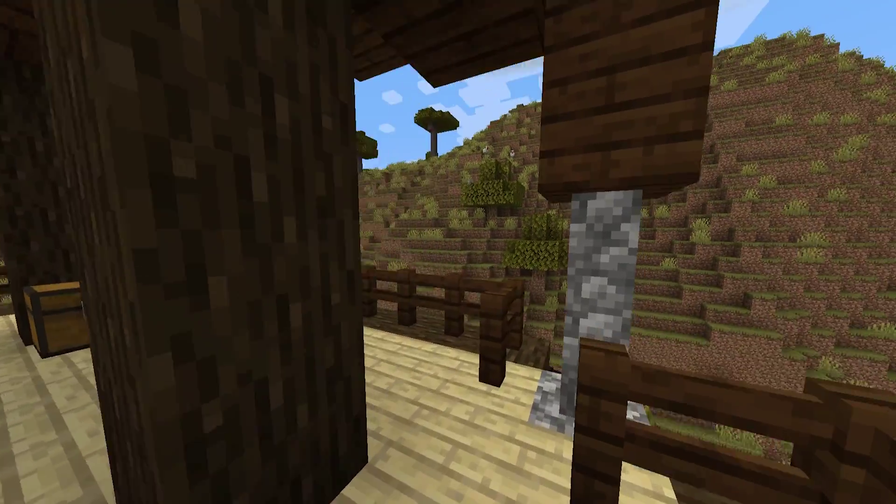
key("w")
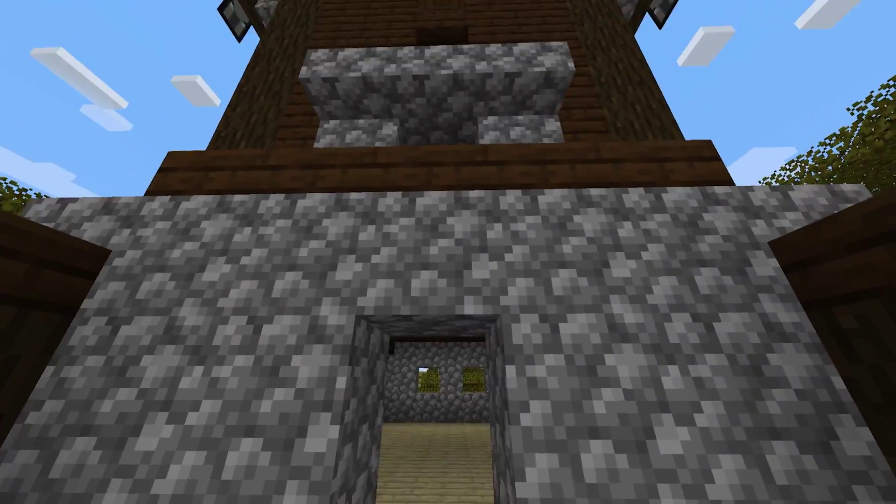
key("w")
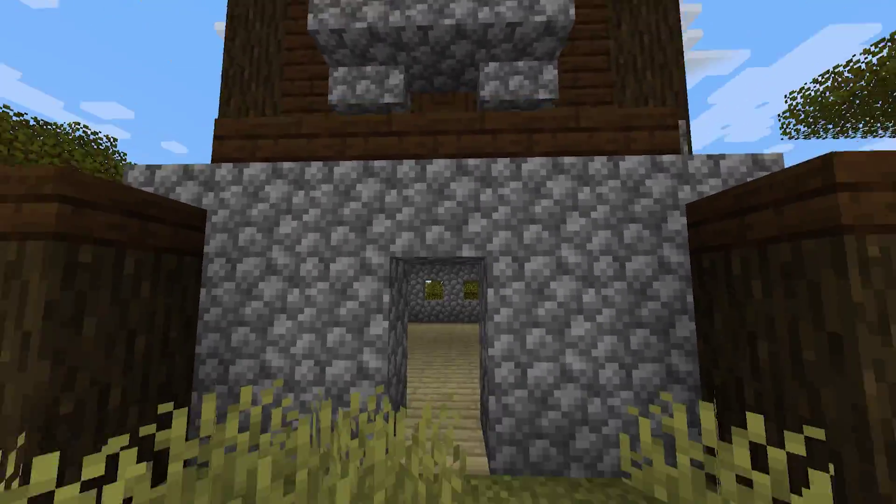
key("w")
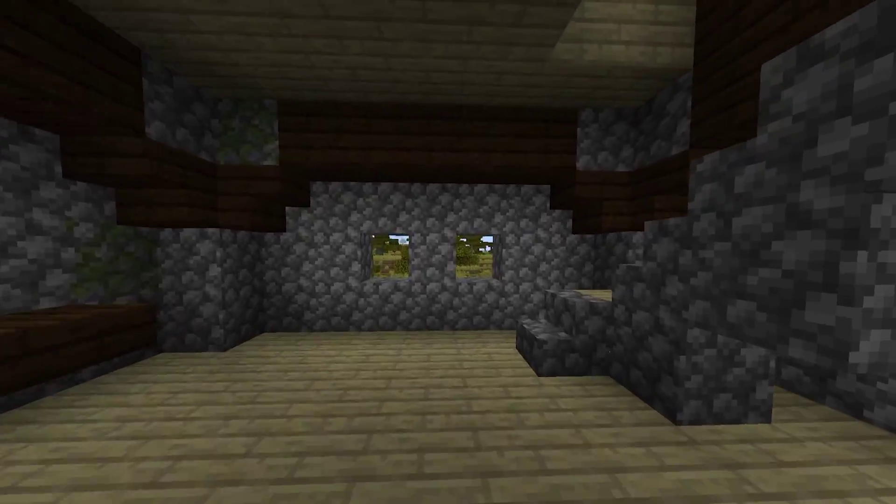
key("w")
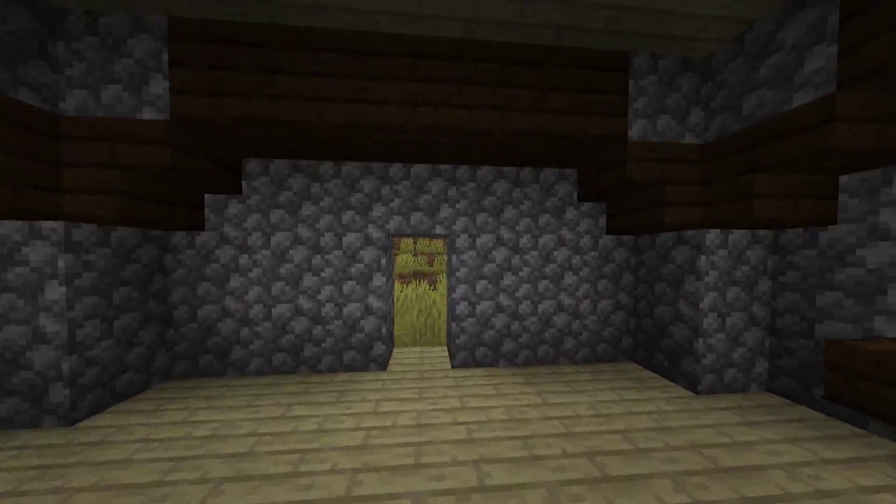
key("w")
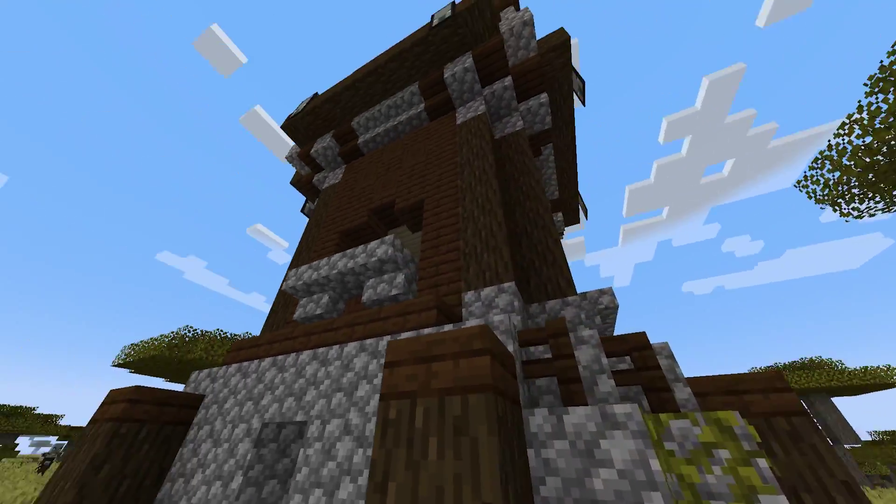
- Approach the dark-oak pillager tower and circle around it
key("w")
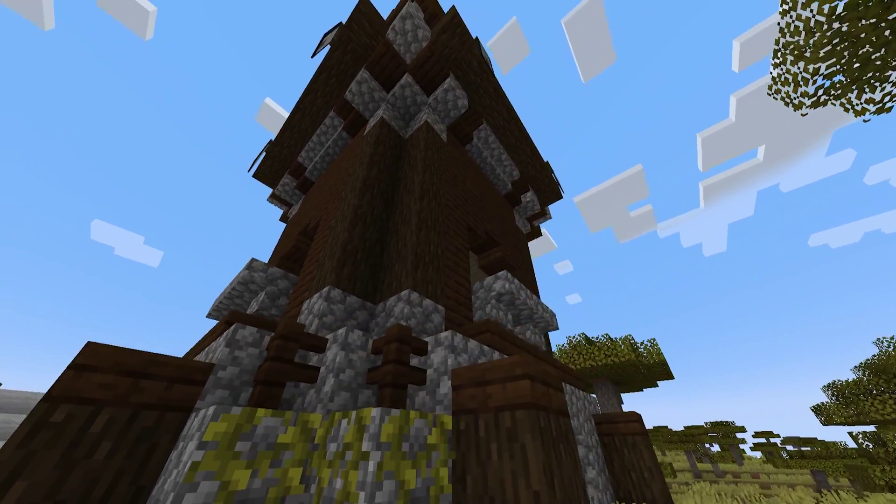
key("d")
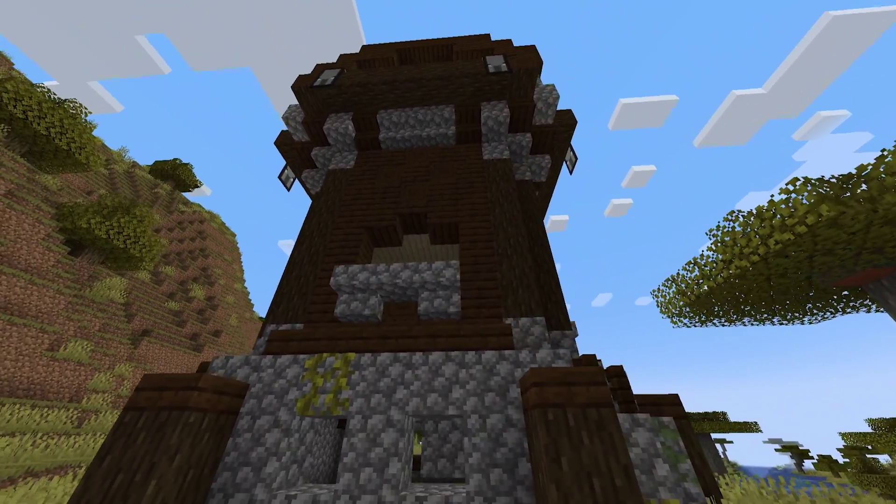
key("d")
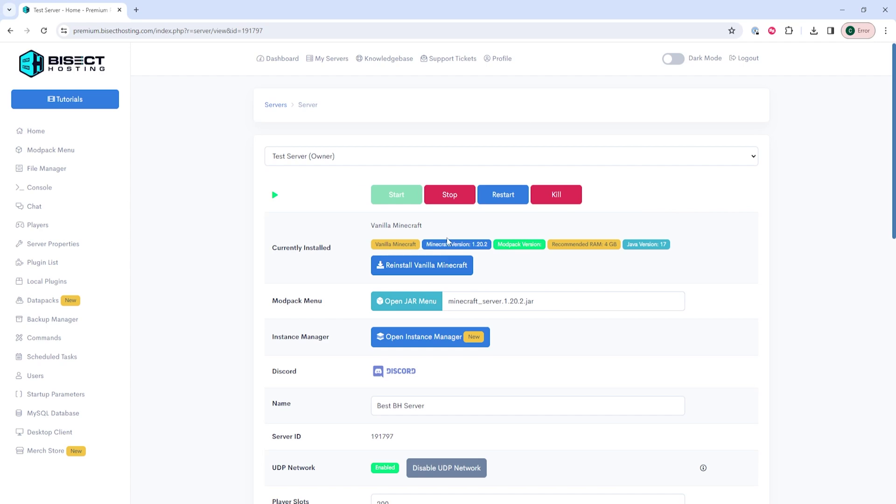
- Stop the server and pick Forge Latest 1.19.4 (45.2.6) from the JAR menu's Forge list
left_click(455, 205)
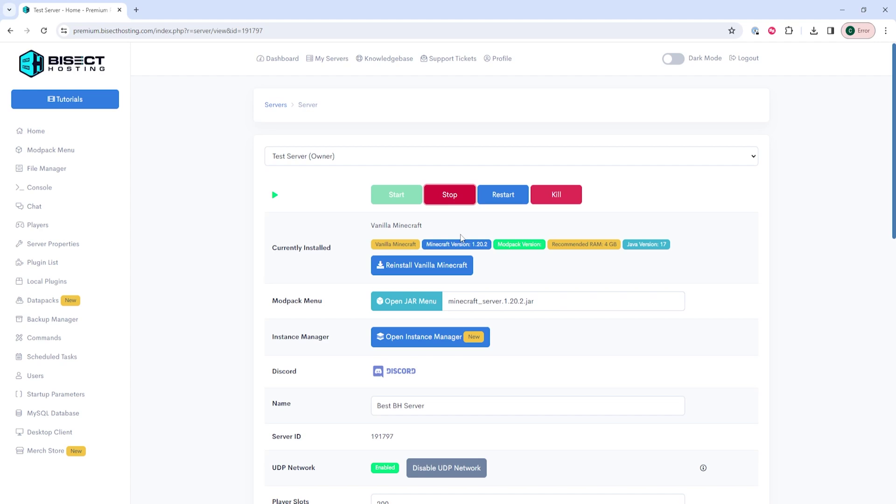
left_click(409, 302)
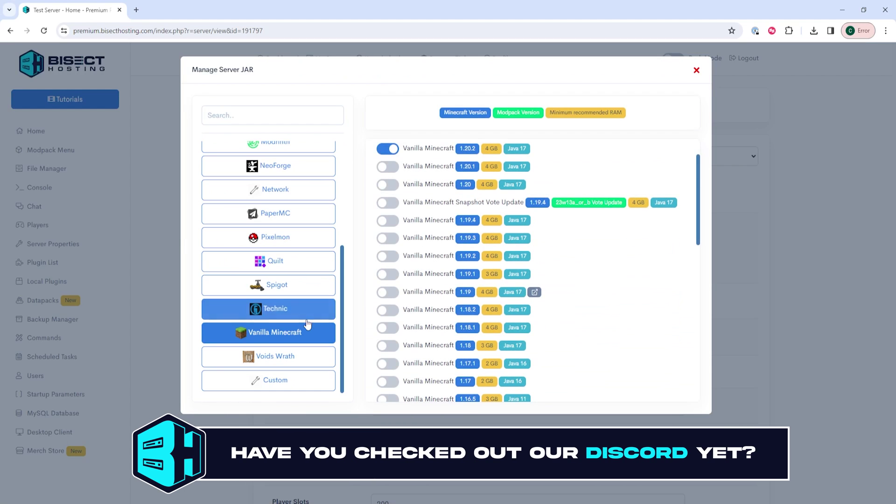
scroll(300, 329, "up", 4)
left_click(295, 251)
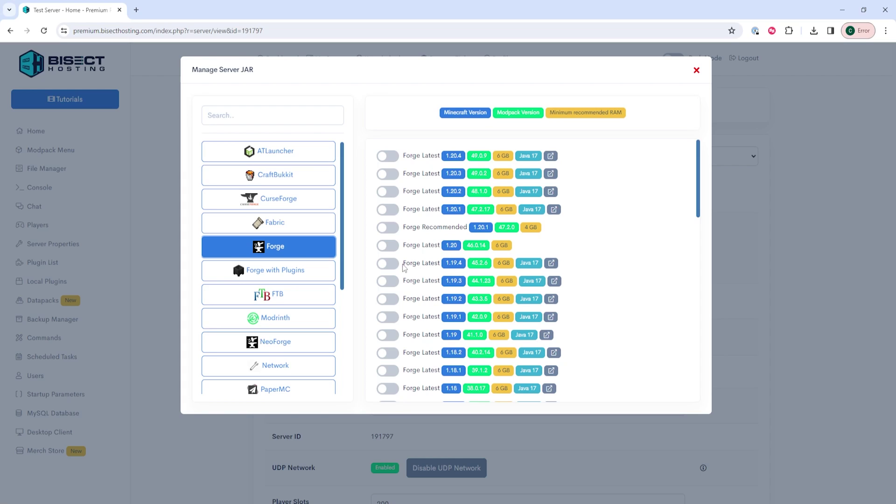
left_click(388, 264)
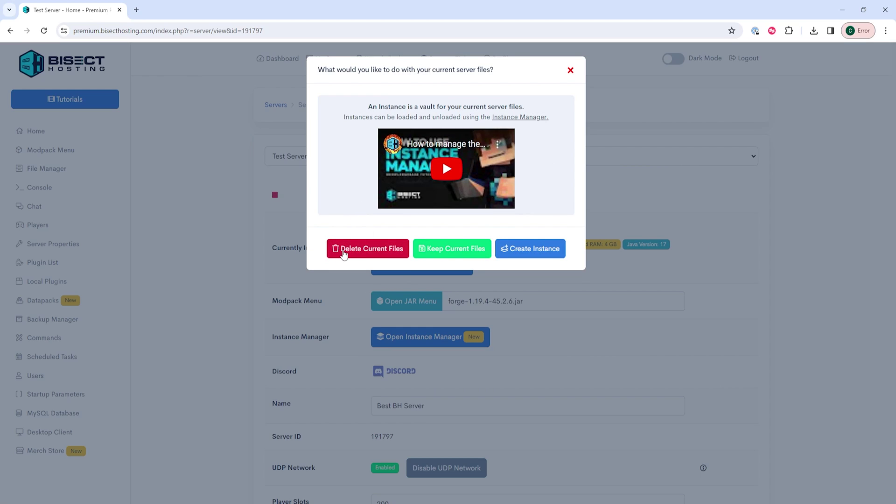
- Delete the current server files, confirm the deletion, and start the Forge 1.19.4 server
left_click(387, 253)
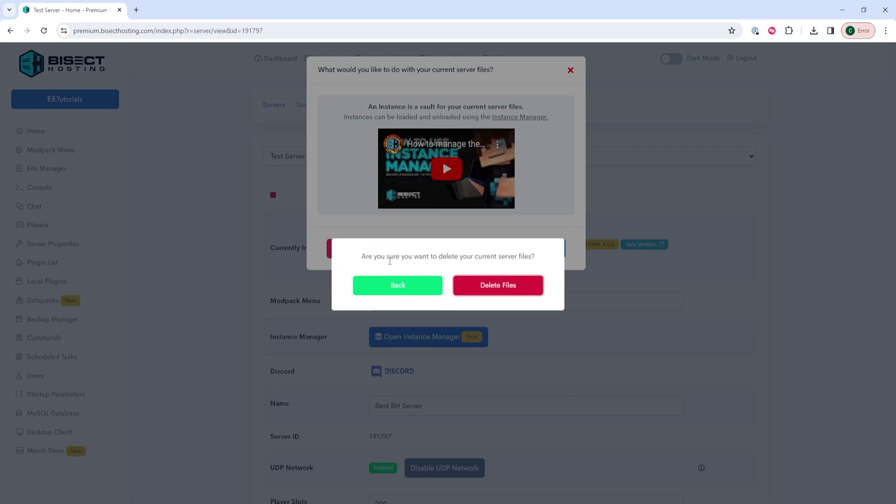
left_click(500, 286)
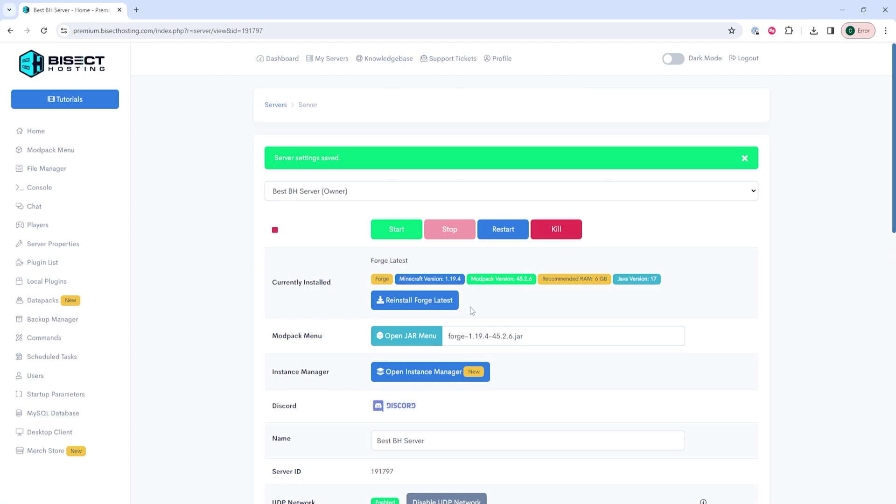
left_click(396, 229)
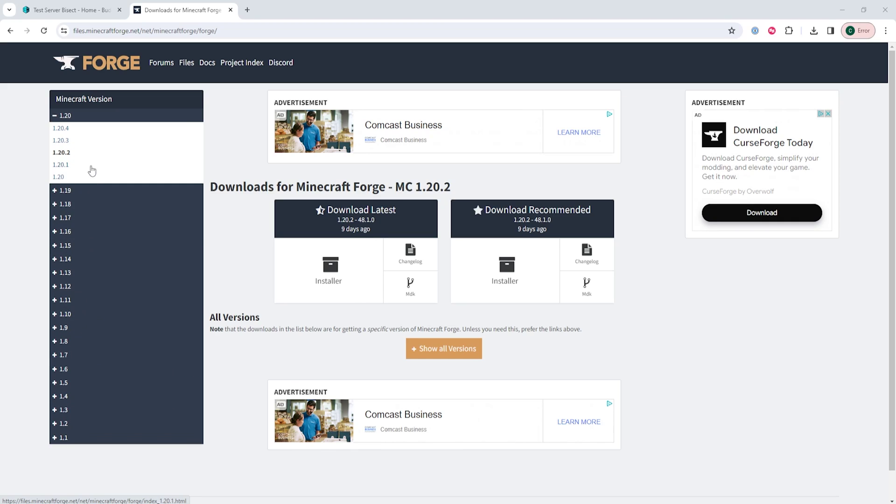
- Choose 1.20.4 under the 1.20 group in the Minecraft Version sidebar
left_click(61, 128)
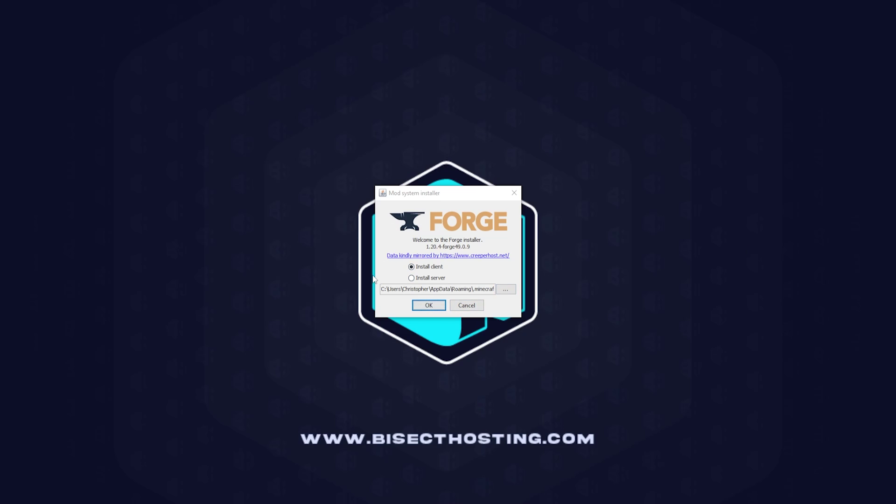
- Install the Forge 1.20.4 server into the Desktop's Minecraft 3 folder
left_click(412, 279)
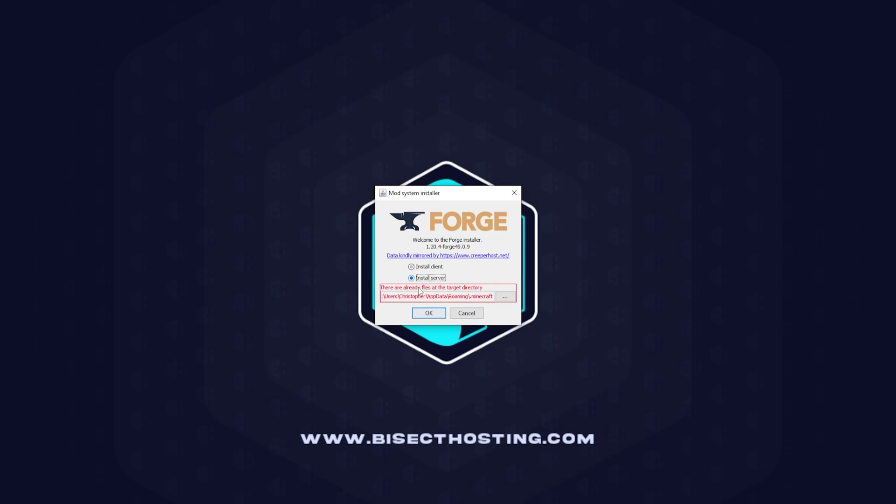
left_click(505, 297)
left_click(332, 231)
left_click(384, 264)
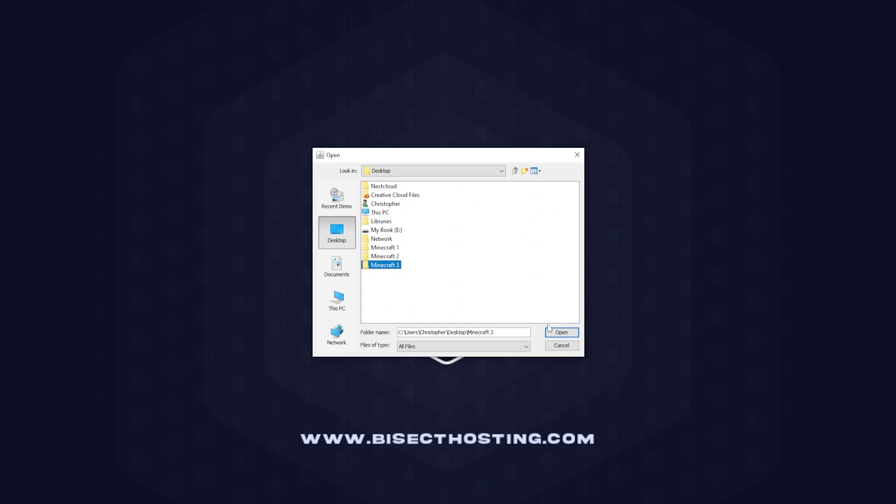
left_click(562, 332)
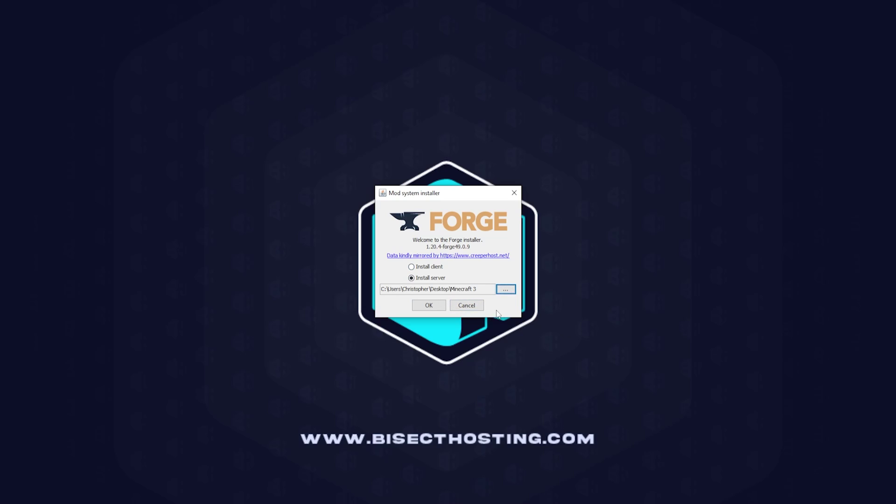
left_click(424, 308)
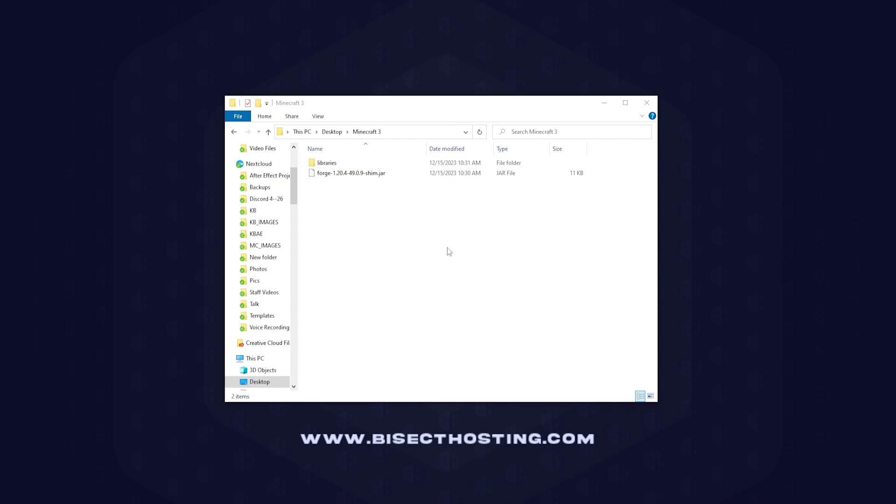
- Place the Minecraft 3 window alongside the Minecraft 1 and Minecraft 2 folders and bring it forward
left_click_drag(483, 110, 700, 79)
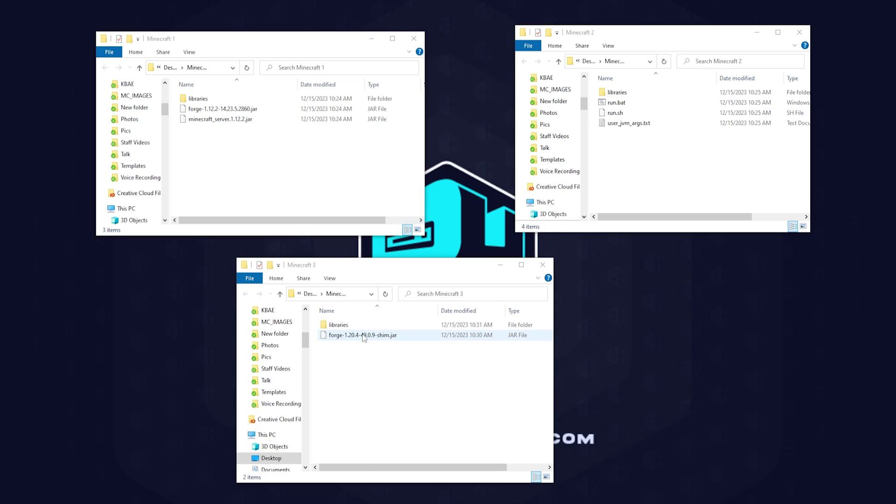
left_click(430, 363)
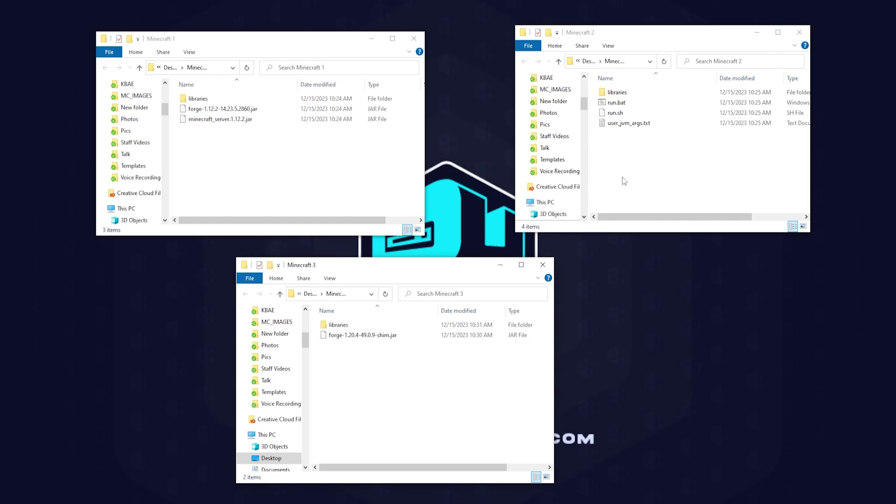
- Rename Minecraft 1's Forge 1.12.2 jar to custom.jar
right_click(218, 111)
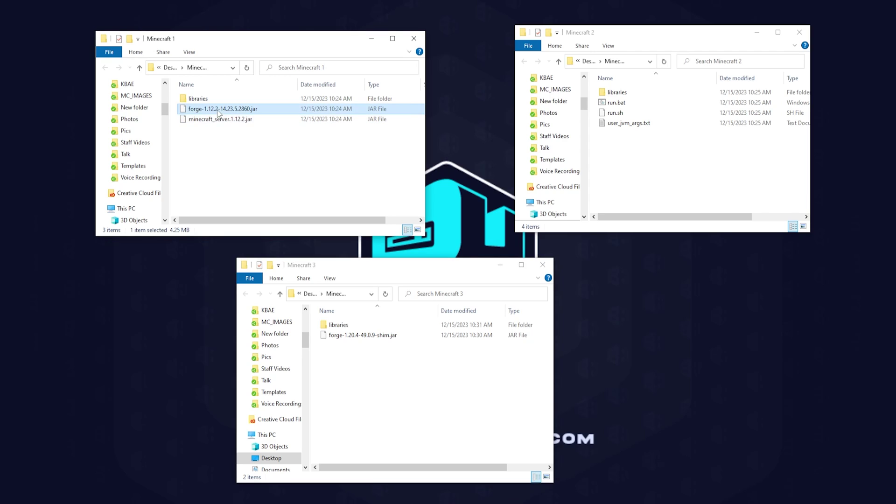
left_click(244, 313)
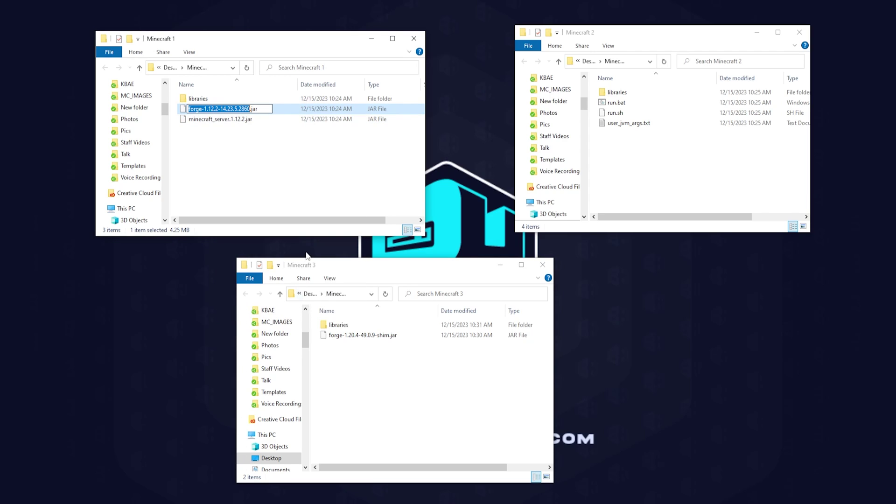
type("custom")
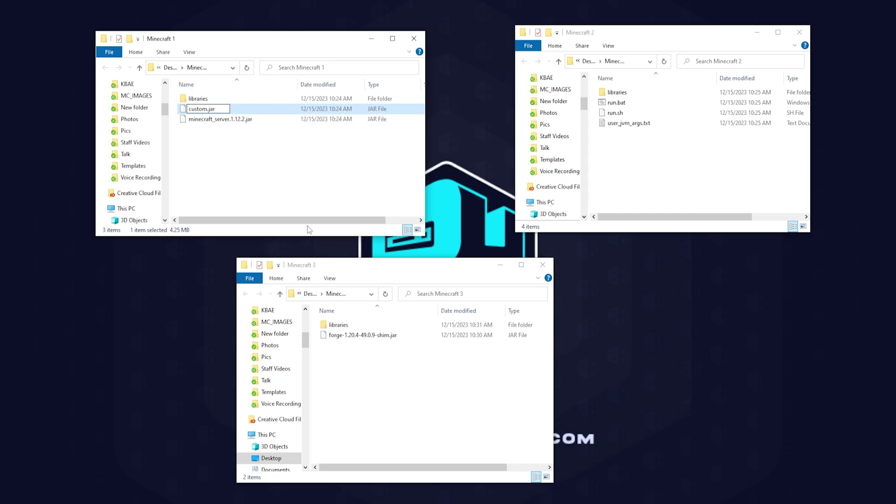
left_click(315, 208)
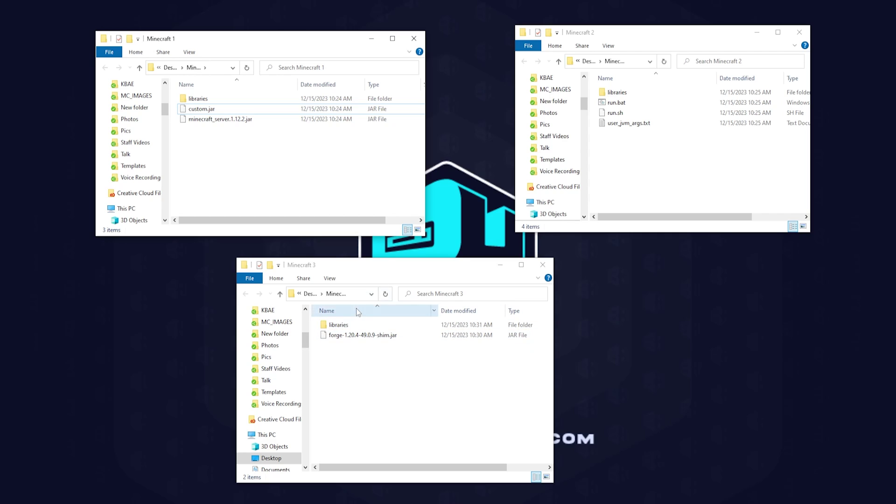
- Rename Minecraft 3's forge-1.20.4-49.0.9-shim.jar to customjava17.jar
right_click(357, 336)
left_click(392, 314)
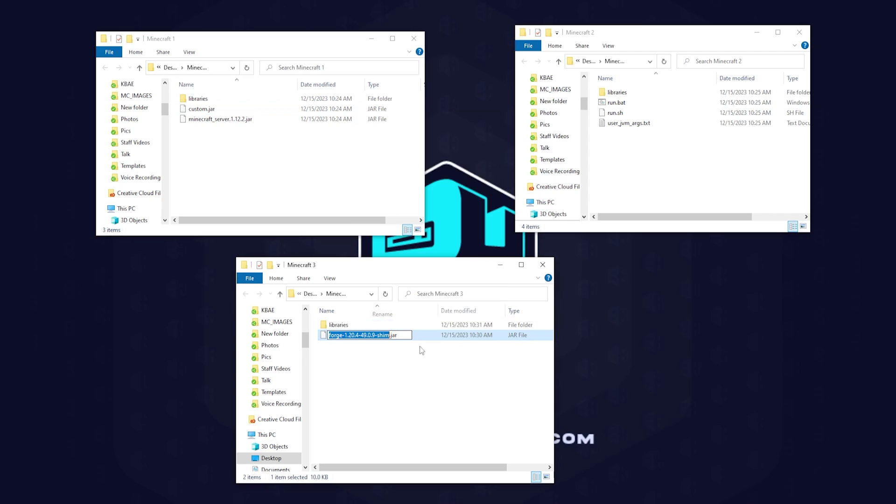
type("custom")
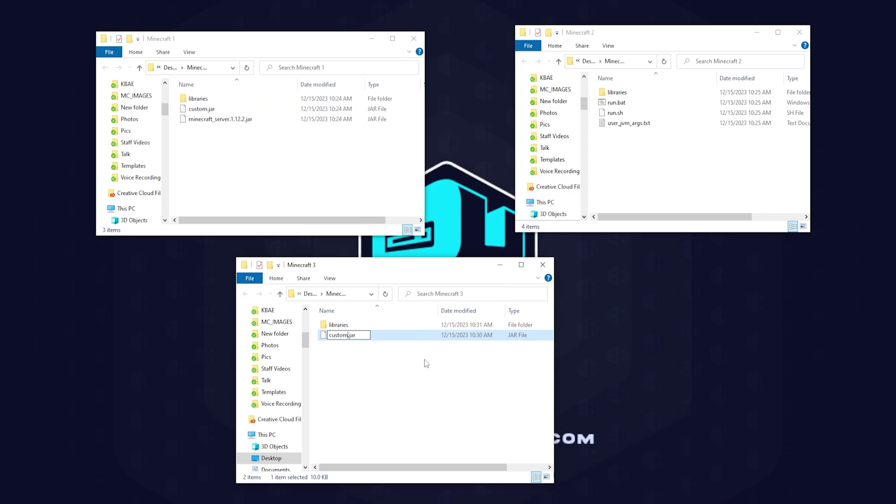
type("java17")
left_click(409, 374)
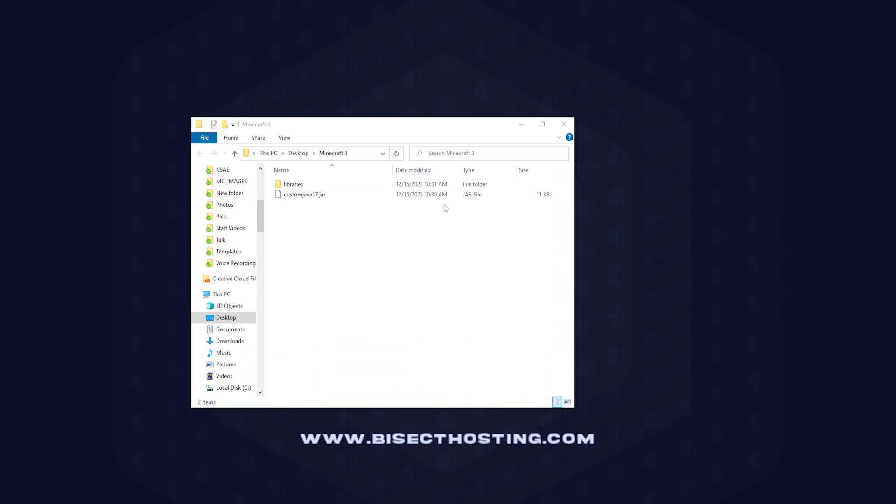
- Zip the libraries folder and customjava17.jar together into libraries.zip with Send to > Compressed folder
left_click_drag(414, 270, 298, 177)
right_click(334, 187)
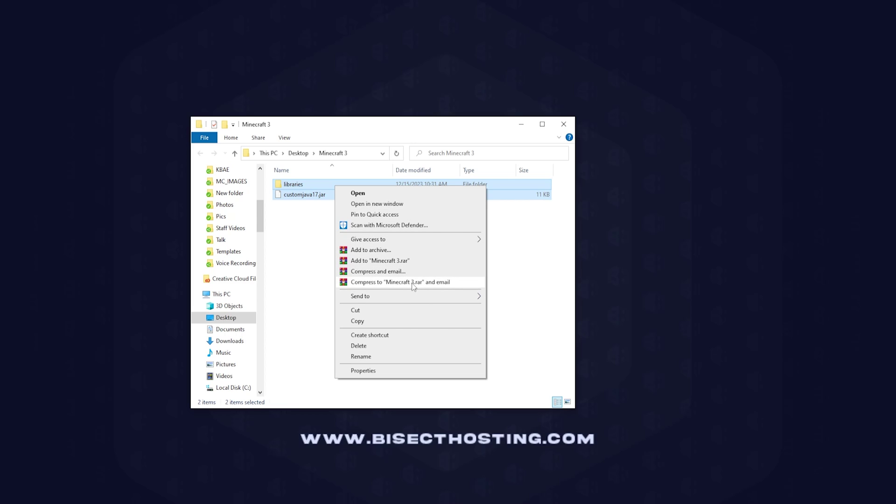
mouse_move(402, 292)
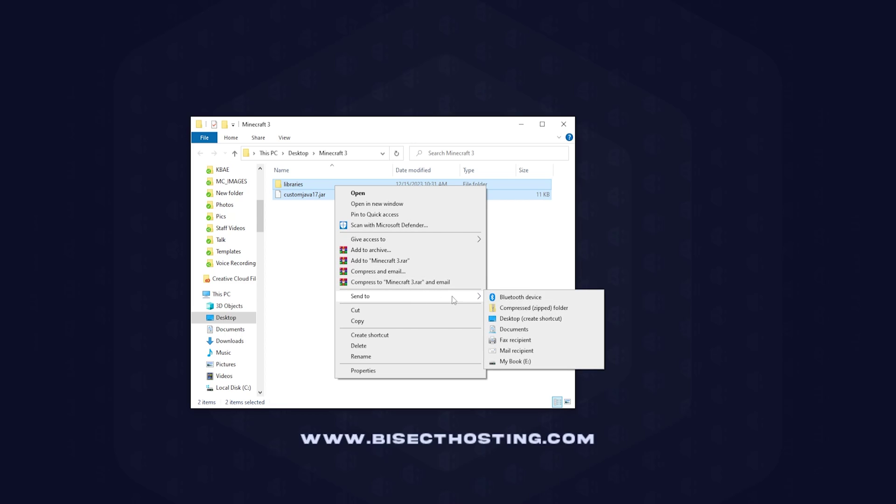
left_click(557, 309)
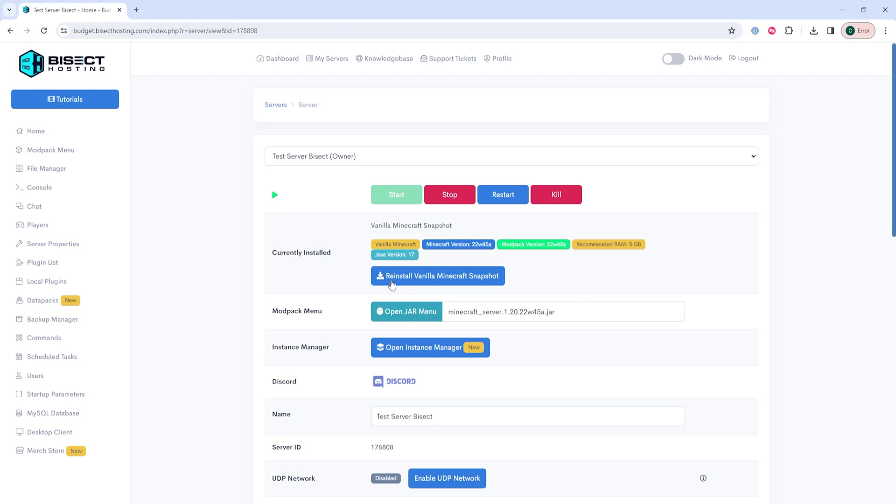
- Stop the server, switch its JAR to Custom Java 17 deleting old files, and open File Manager
left_click(449, 196)
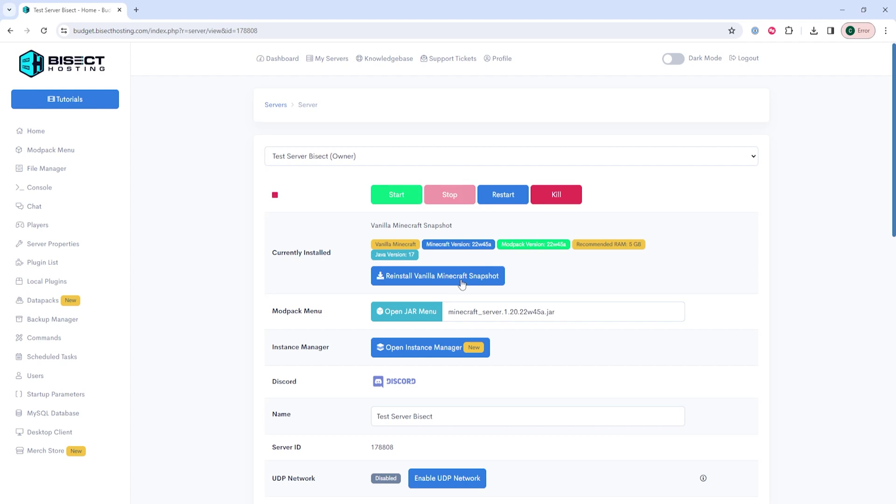
left_click(410, 311)
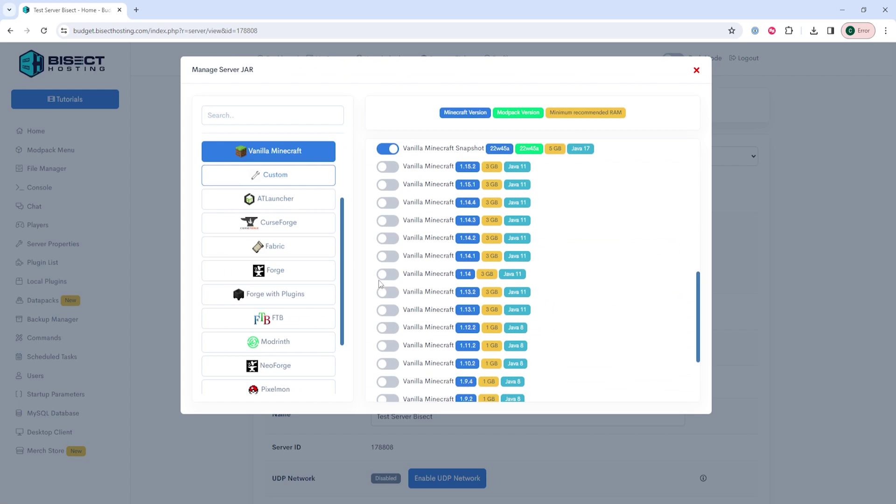
left_click(286, 176)
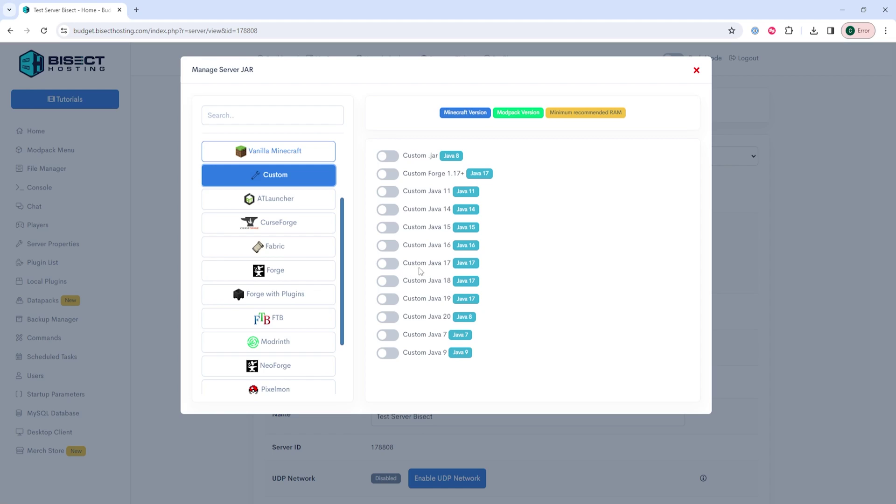
left_click(387, 264)
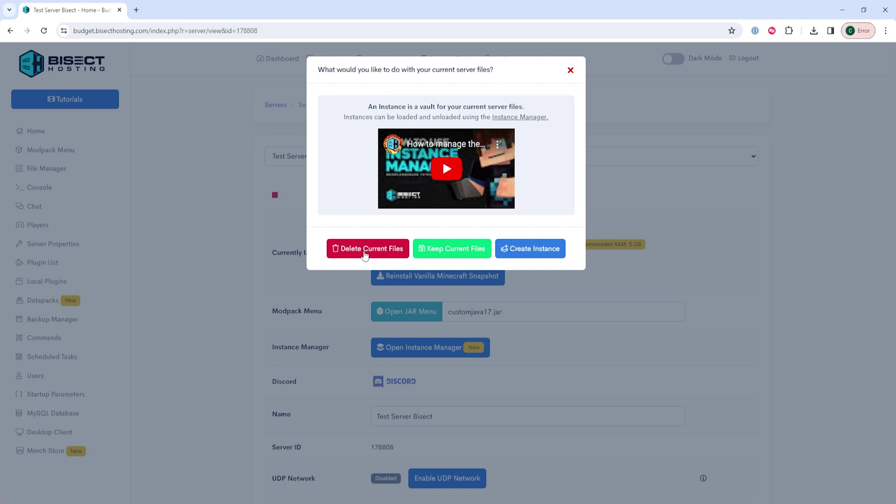
left_click(365, 252)
left_click(512, 292)
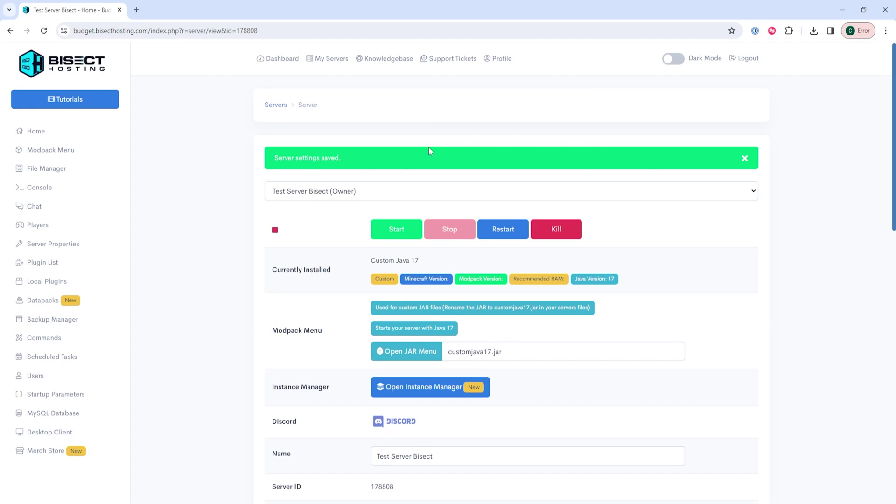
left_click(51, 169)
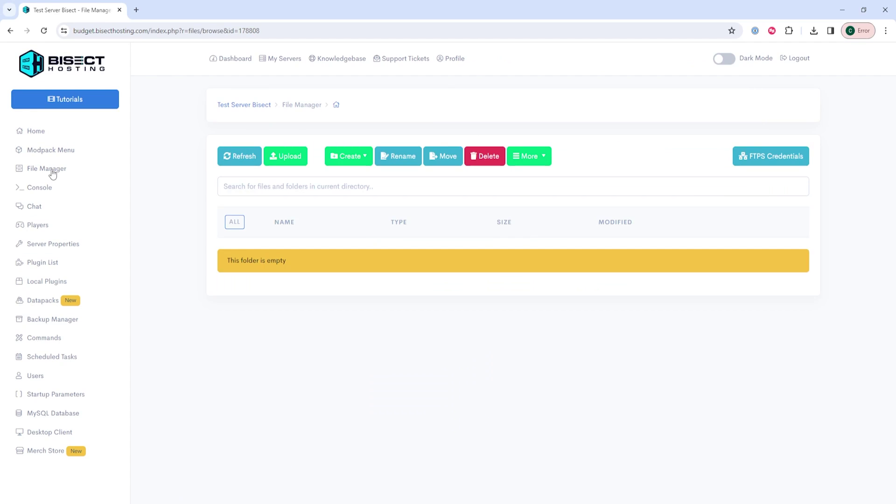
- Drag libraries.zip from the Minecraft 3 window into the panel's upload area for the server root
left_click(293, 159)
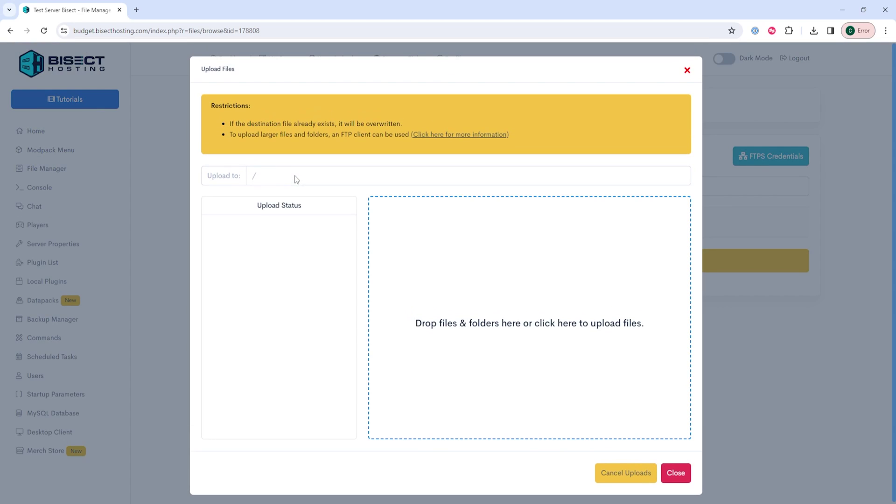
mouse_move(205, 499)
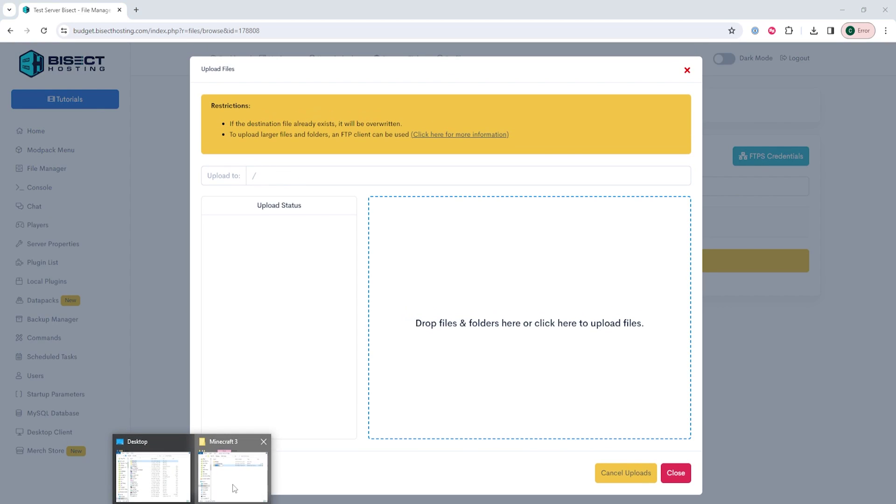
left_click(234, 485)
left_click_drag(436, 119, 776, 89)
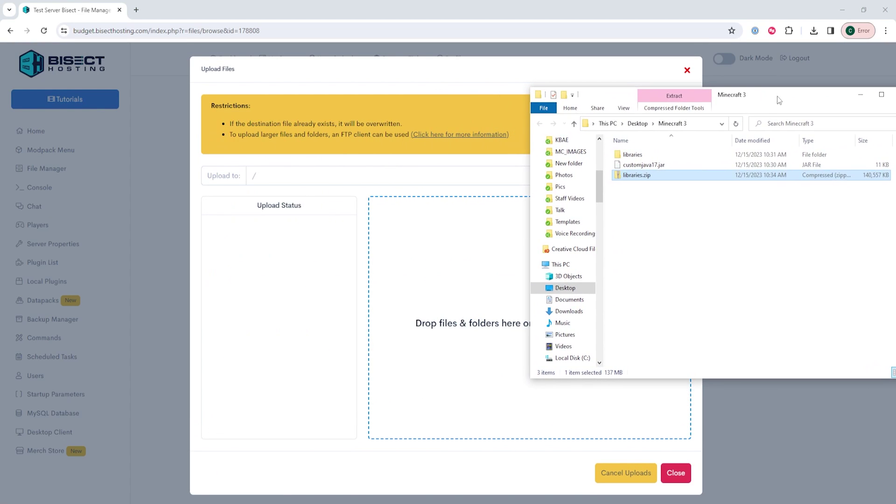
left_click_drag(636, 175, 459, 303)
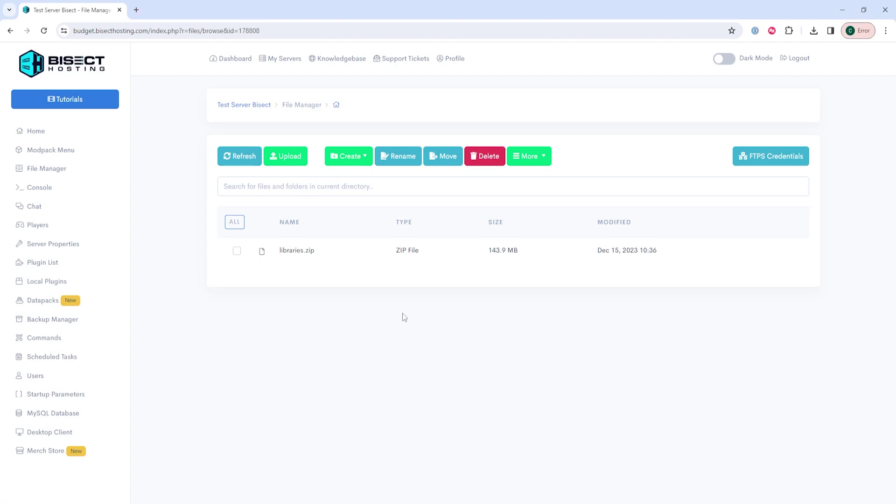
- Extract libraries.zip into the server root, then go back to the server home page
right_click(294, 256)
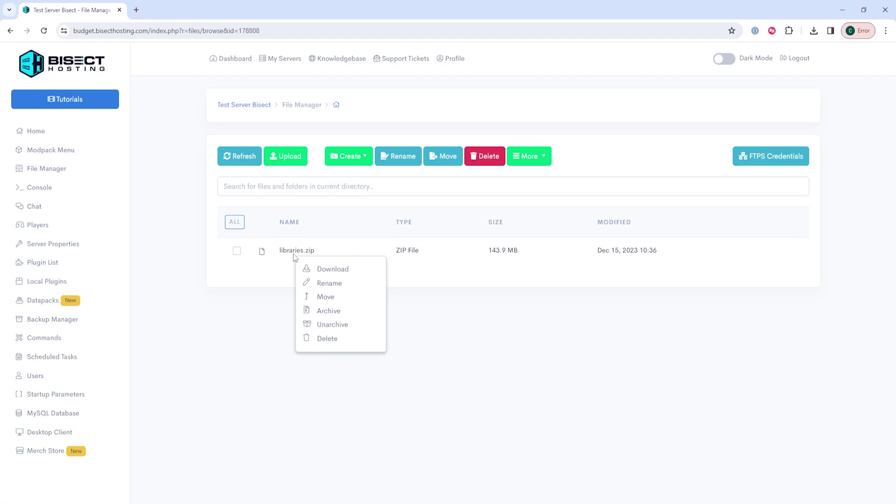
left_click(338, 325)
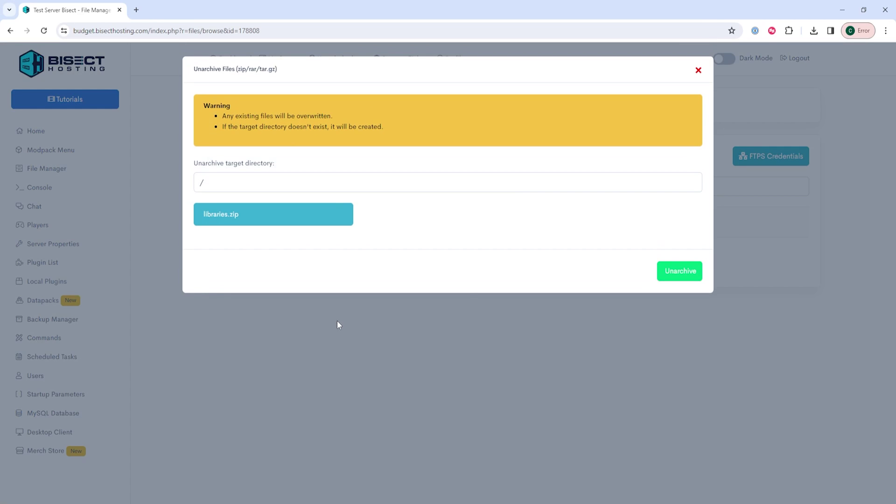
left_click(667, 273)
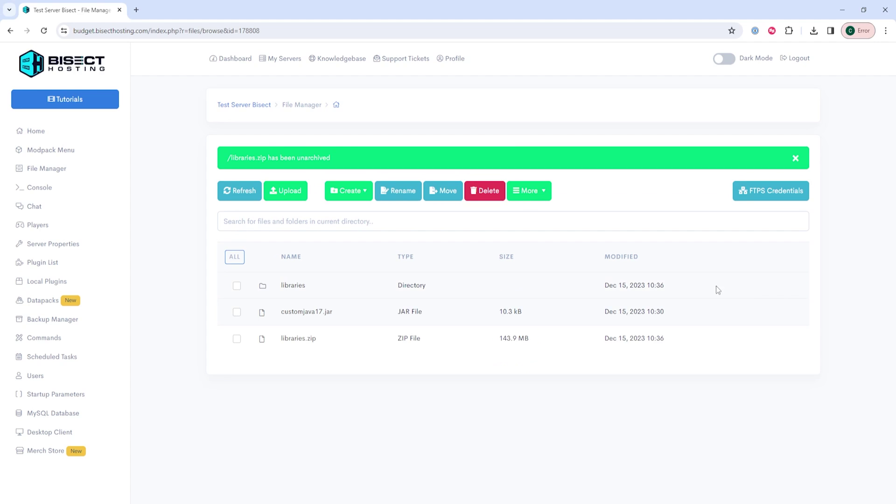
left_click(42, 134)
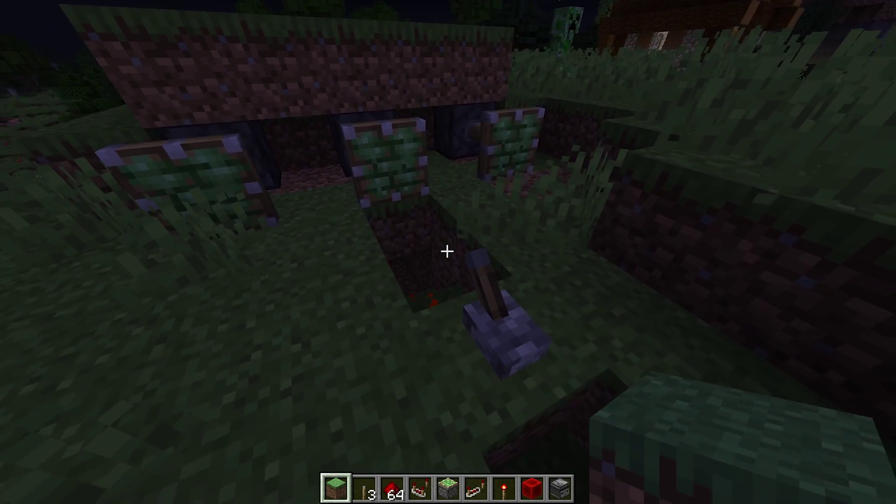
- Place a grass block in the hole in front of the piston structure, then select Redstone Dust
scroll(448, 251, "down", 1)
scroll(447, 251, "up", 1)
right_click(447, 251)
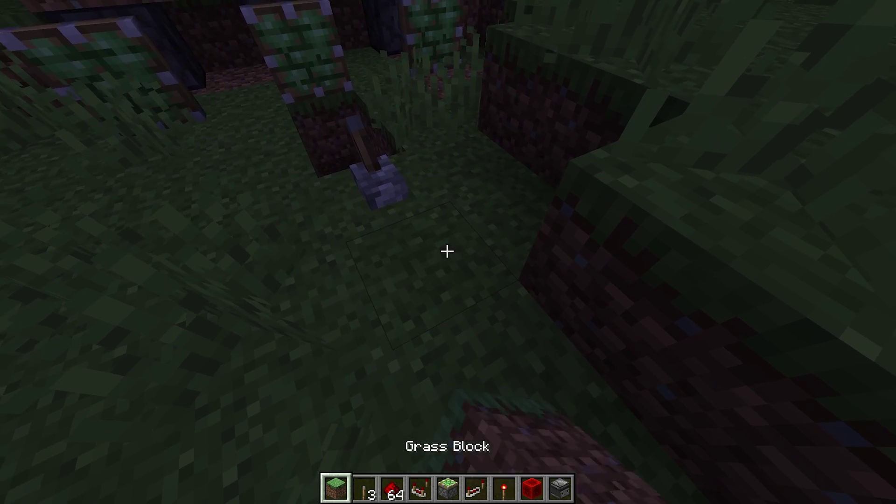
scroll(447, 251, "down", 1)
scroll(447, 251, "down", 1)
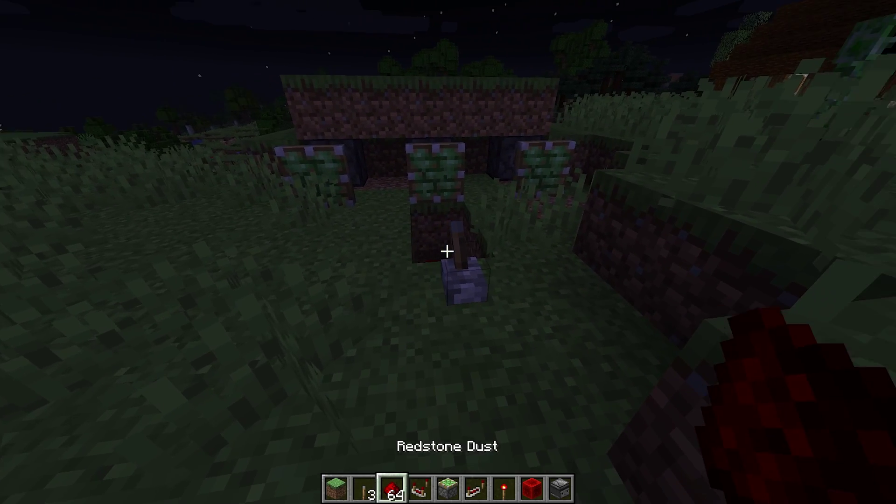